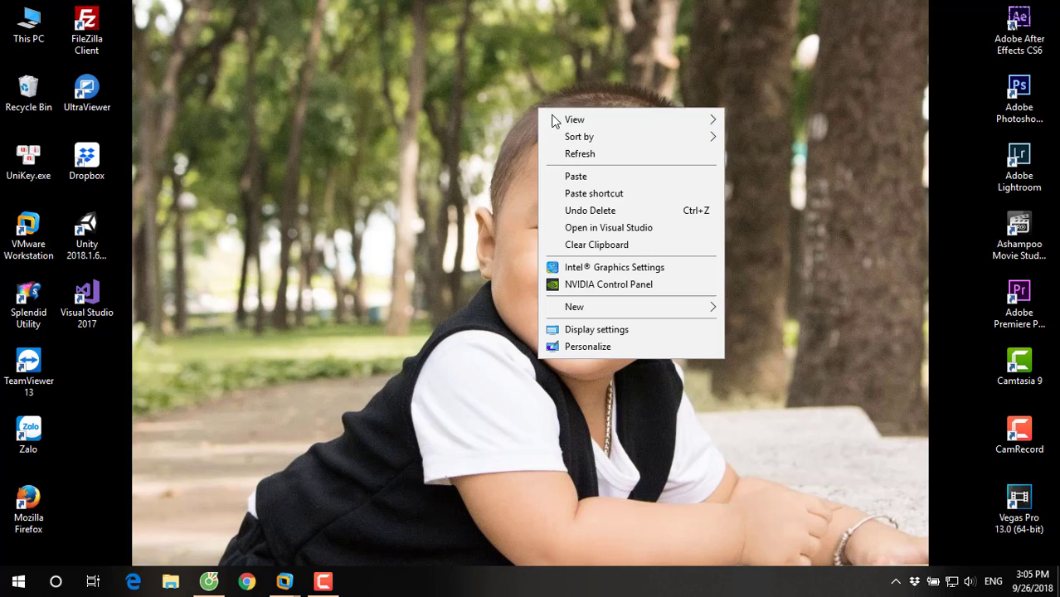
- Refresh the host desktop and open the Win7-TestSoft VM from VMware's taskbar preview
{"action": "left_click", "coordinate": [568, 152]}
{"action": "mouse_move", "coordinate": [286, 580]}
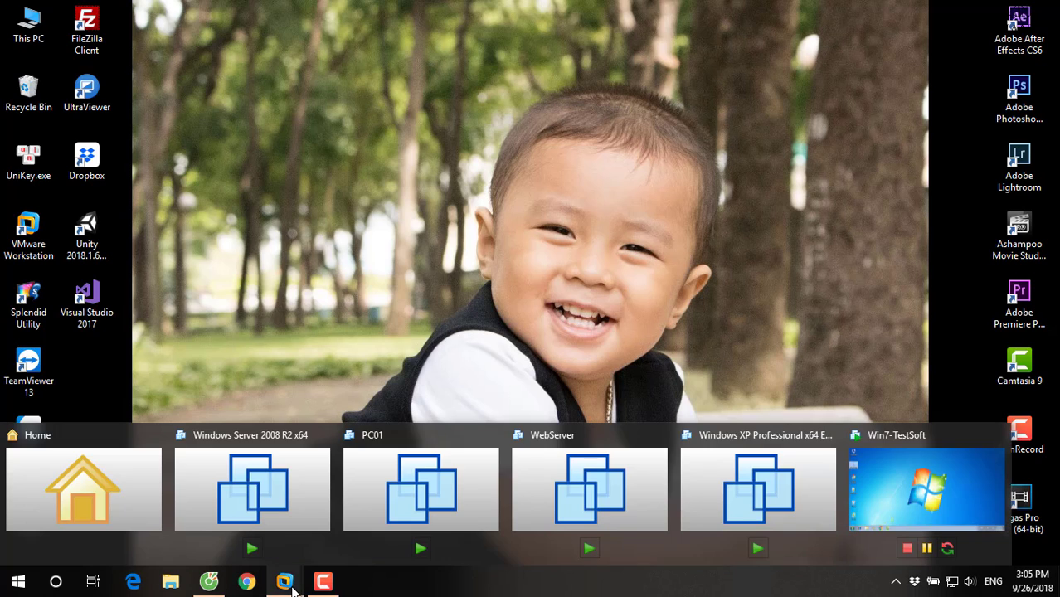
{"action": "left_click", "coordinate": [957, 499]}
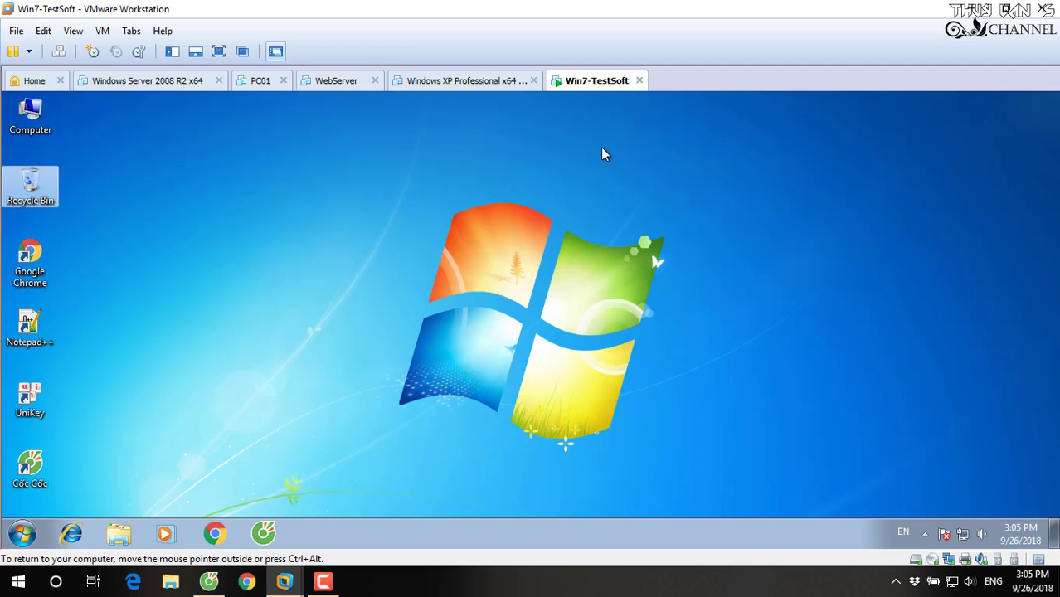
- Switch the VM to full screen and browse to C:\Data\Ashampoo-Movie-Studio-Pro-1.0.7.1\Ashampoo-Movie-Studio-Pro-1.0.7.1
{"action": "left_click", "coordinate": [219, 51]}
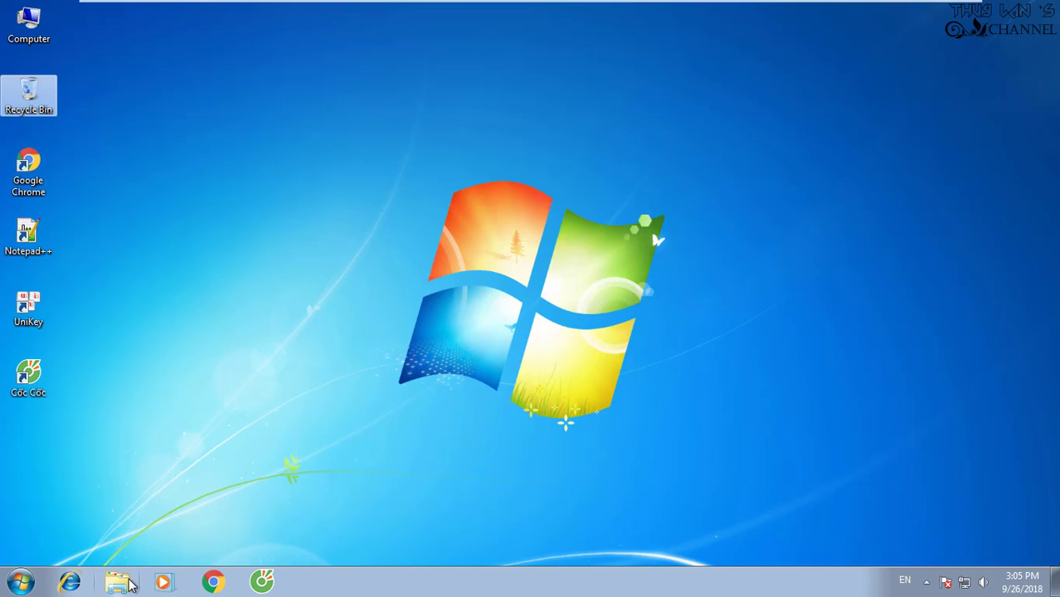
{"action": "left_click", "coordinate": [128, 584]}
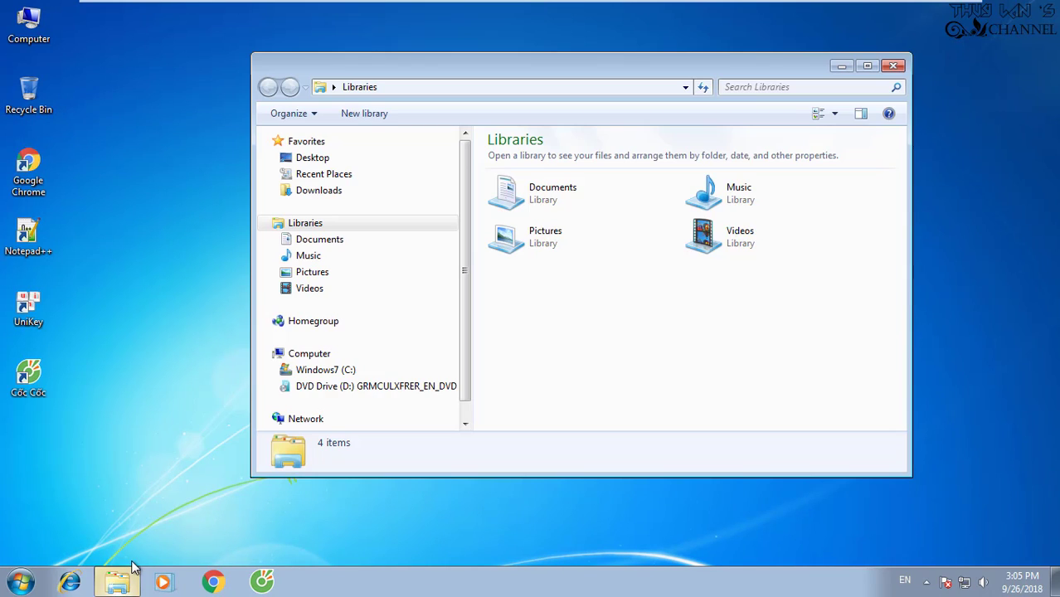
{"action": "left_click", "coordinate": [328, 370]}
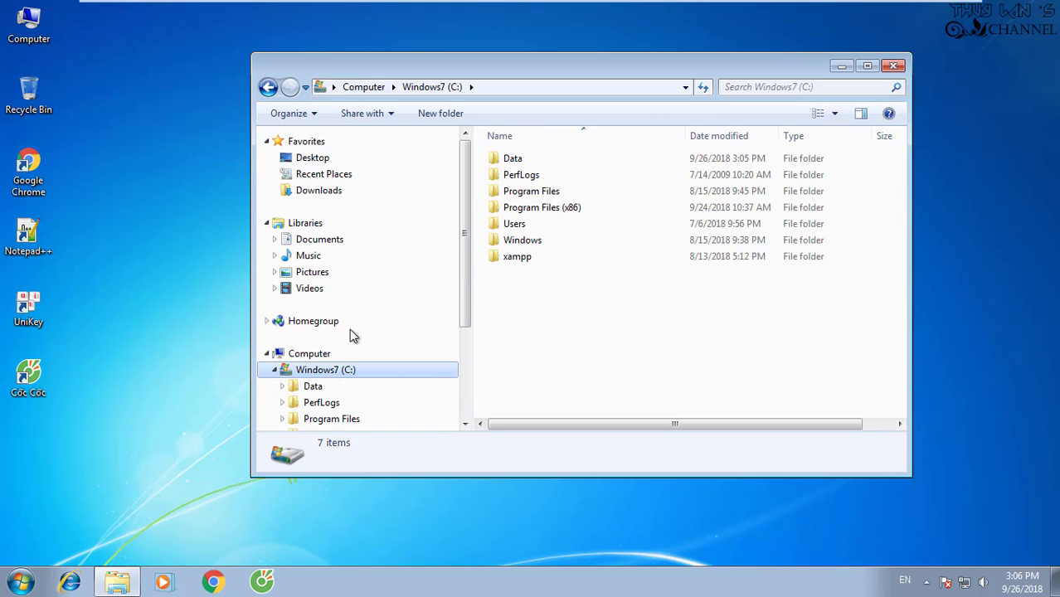
{"action": "double_click", "coordinate": [531, 159]}
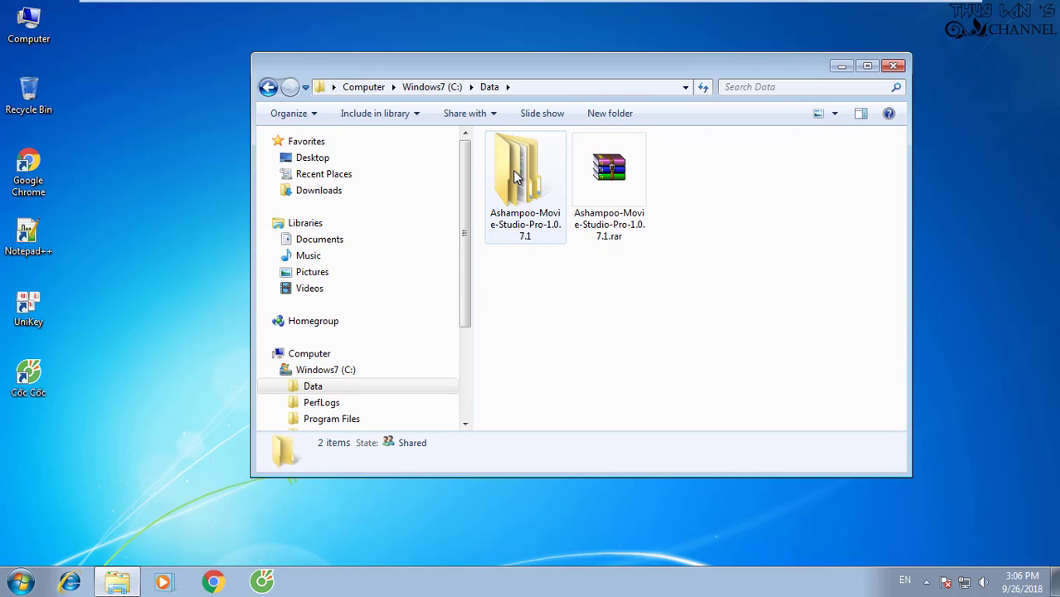
{"action": "left_click", "coordinate": [614, 166]}
{"action": "left_click", "coordinate": [522, 164]}
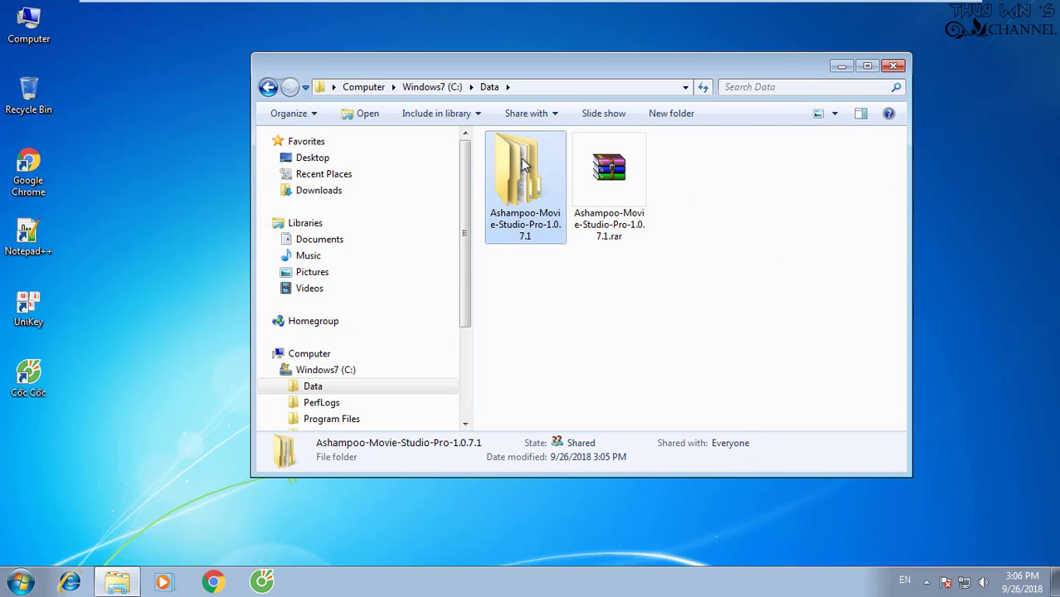
{"action": "double_click", "coordinate": [523, 164]}
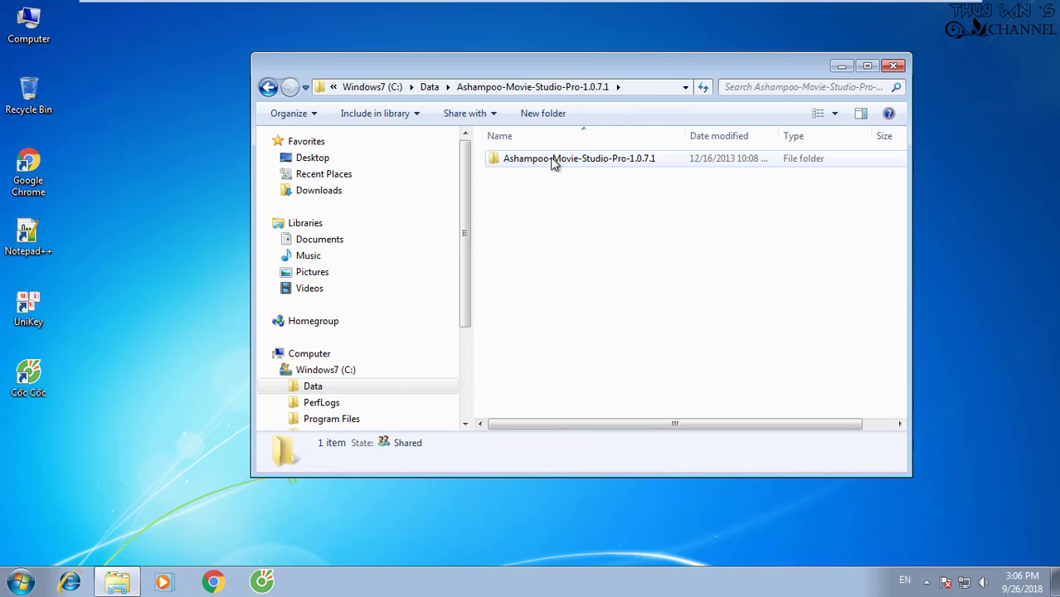
{"action": "double_click", "coordinate": [556, 165]}
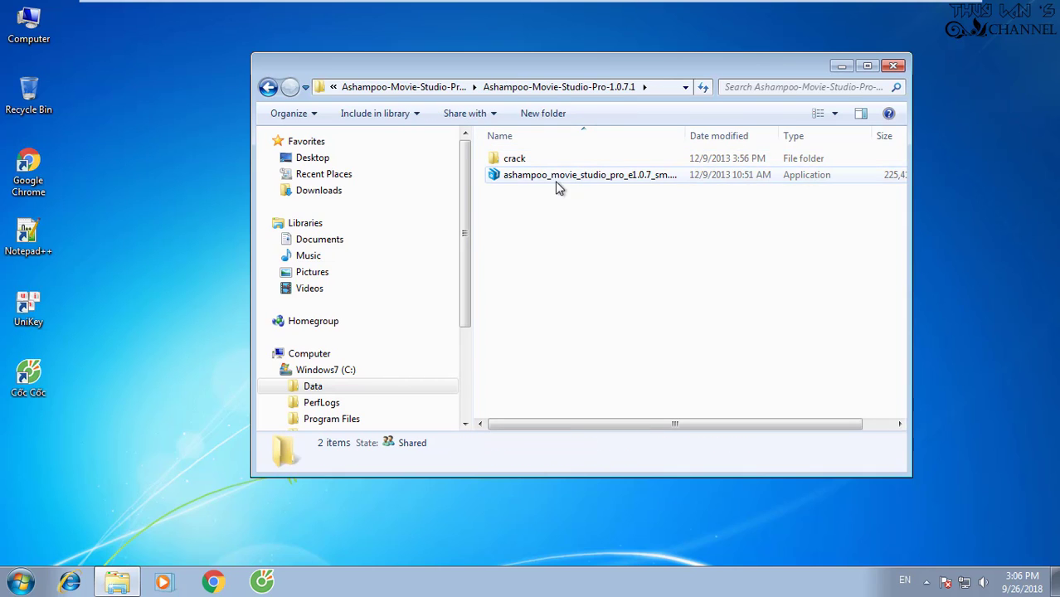
- Check the crack folder, then run the Movie Studio Pro installer as administrator
{"action": "double_click", "coordinate": [512, 158]}
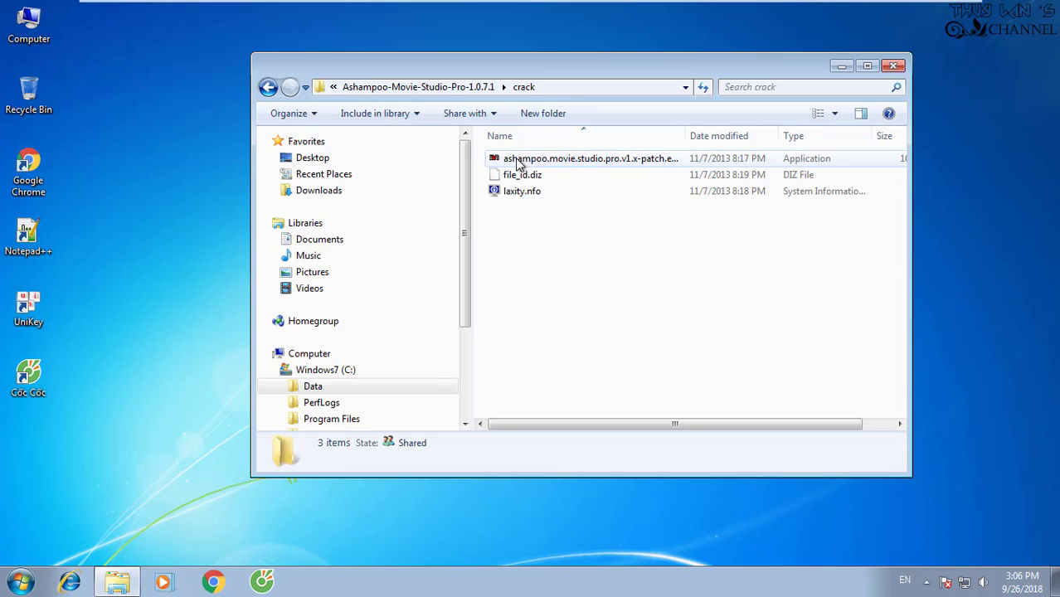
{"action": "left_click", "coordinate": [267, 87]}
{"action": "left_click", "coordinate": [533, 179]}
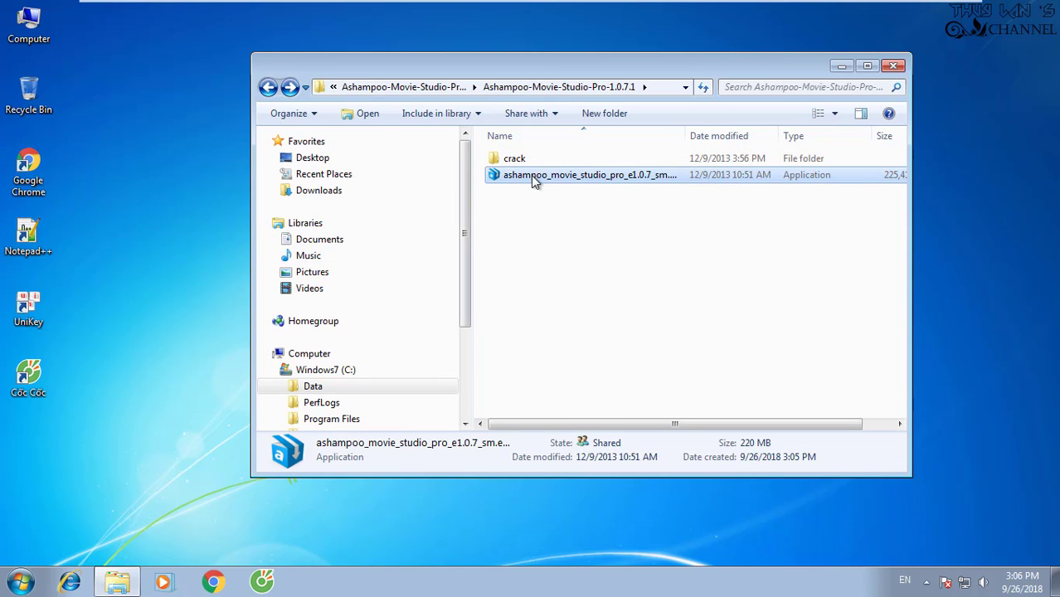
{"action": "right_click", "coordinate": [534, 178]}
{"action": "left_click", "coordinate": [579, 204]}
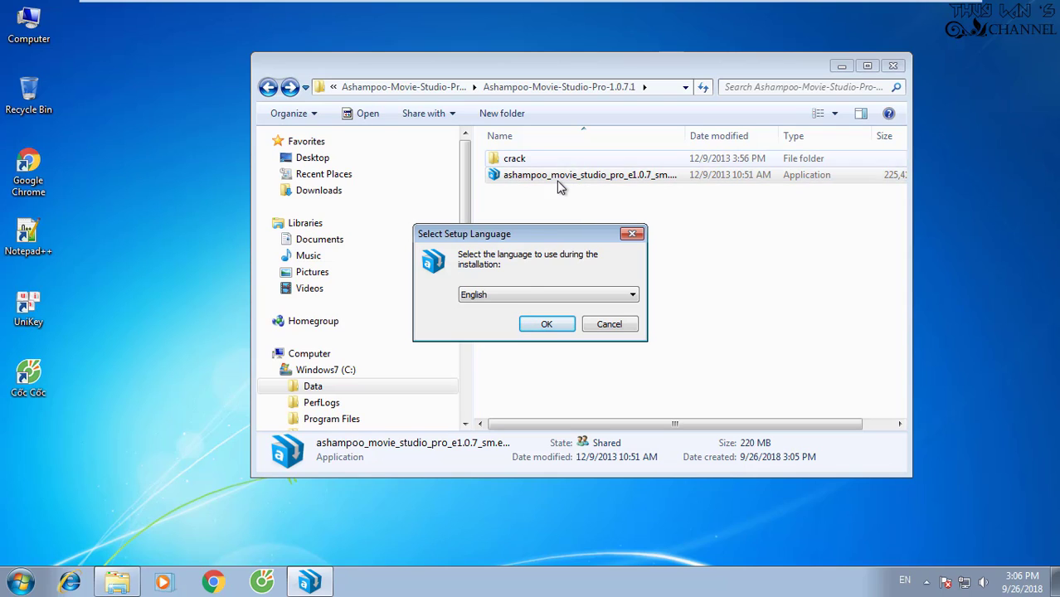
- Install in English, accept the licence, untick program update checks, and close the finished wizard
{"action": "left_click", "coordinate": [548, 325]}
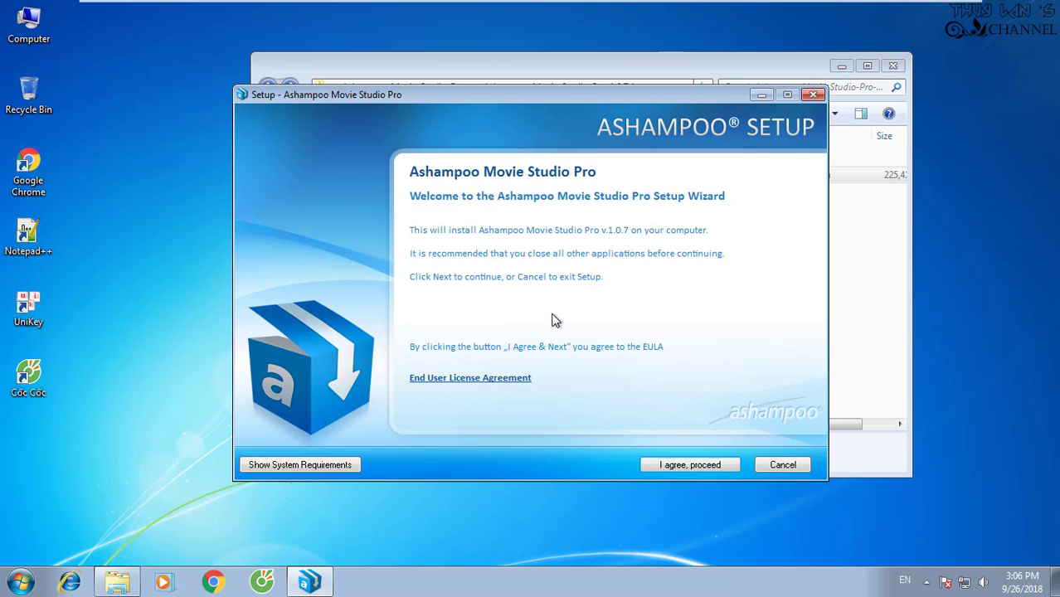
{"action": "left_click", "coordinate": [682, 465]}
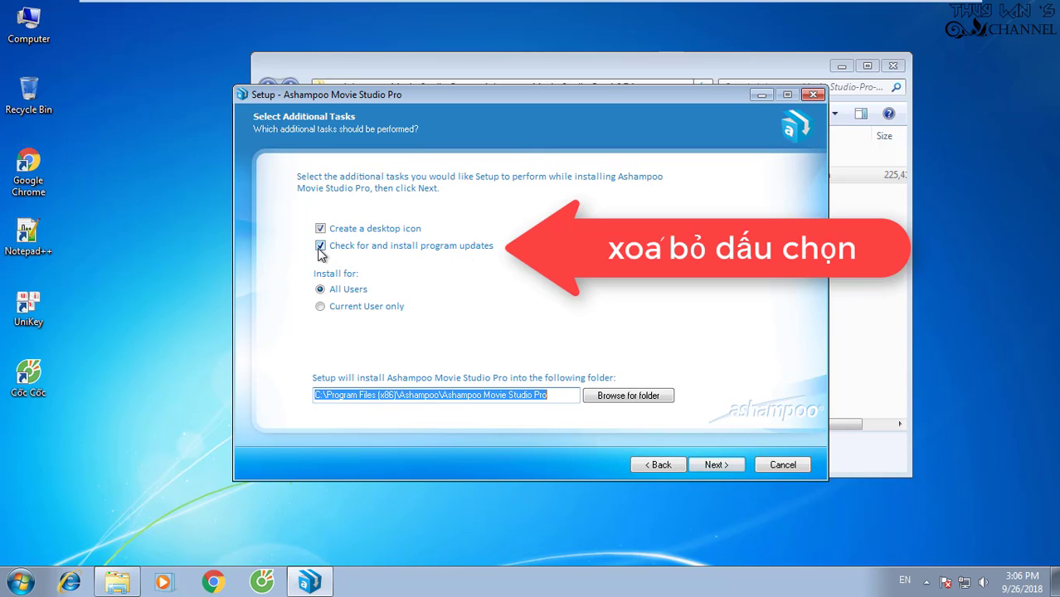
{"action": "left_click", "coordinate": [321, 247]}
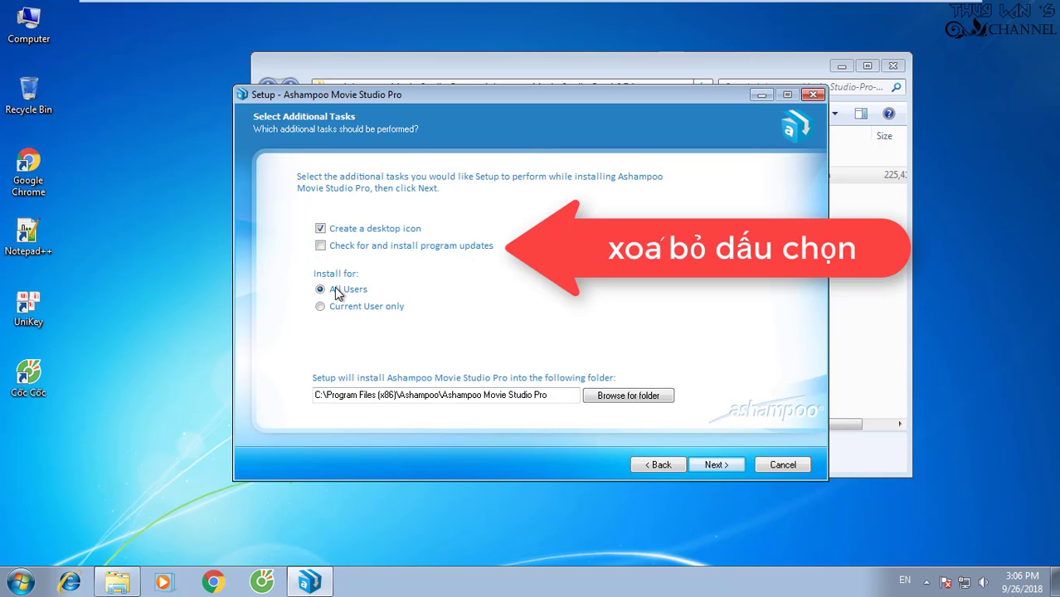
{"action": "left_click", "coordinate": [709, 465]}
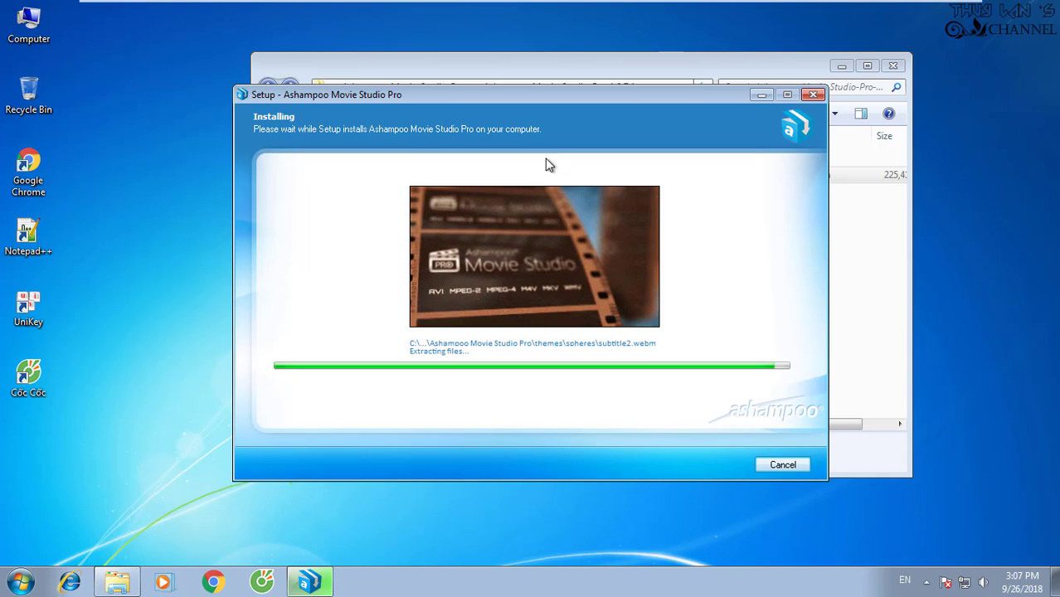
{"action": "left_click_drag", "start_coordinate": [550, 96], "coordinate": [530, 96]}
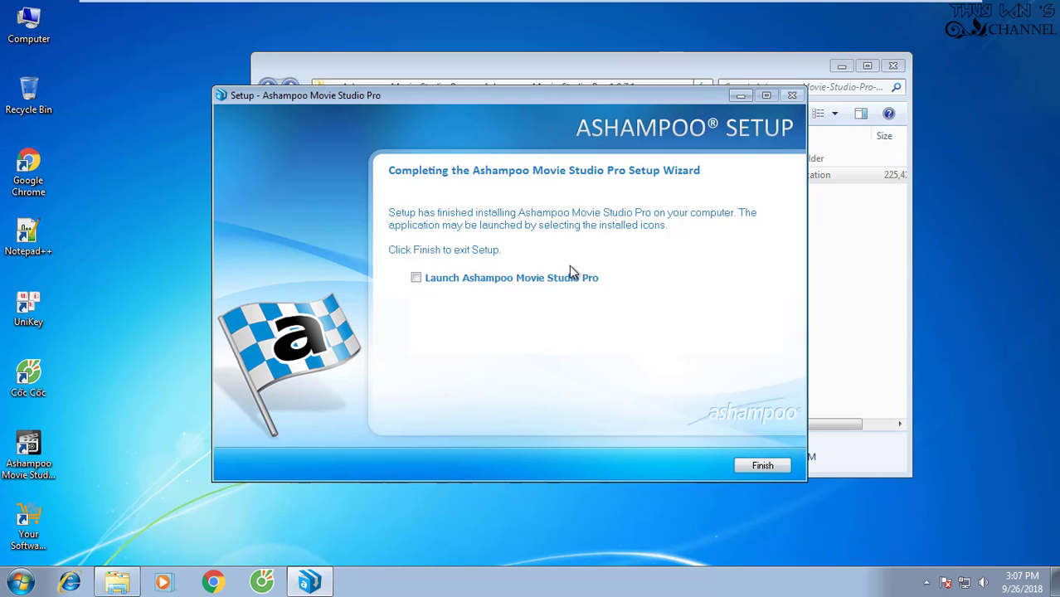
{"action": "key", "text": "Return"}
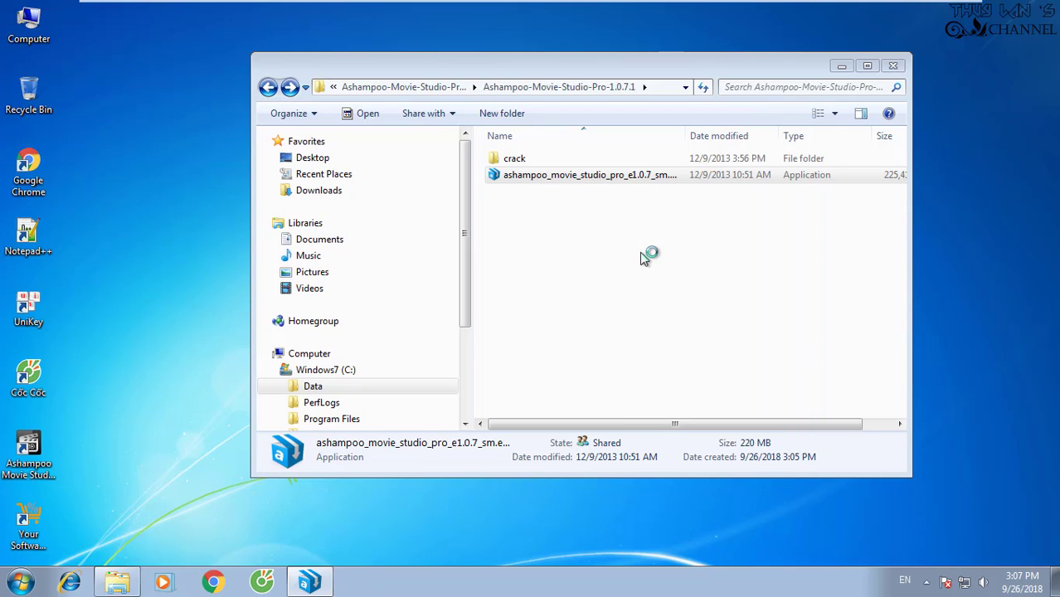
- Remove the Your Software Deals shortcut and open Movie Studio Pro's install folder from its desktop shortcut
{"action": "left_click", "coordinate": [544, 178]}
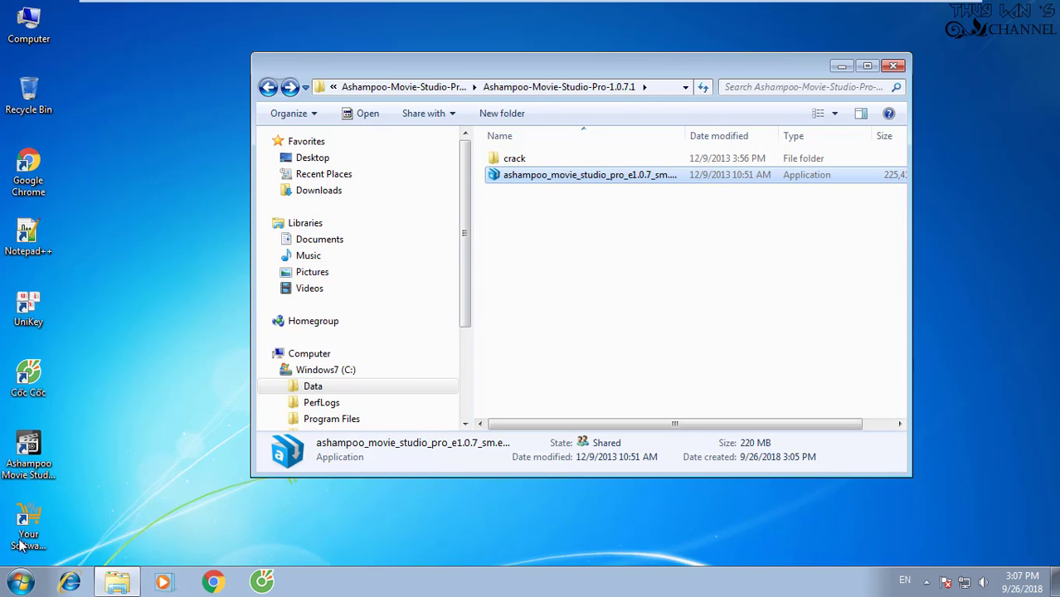
{"action": "mouse_move", "coordinate": [23, 535]}
{"action": "left_mouse_down"}
{"action": "mouse_move", "coordinate": [191, 174]}
{"action": "mouse_move", "coordinate": [25, 91]}
{"action": "left_mouse_up"}
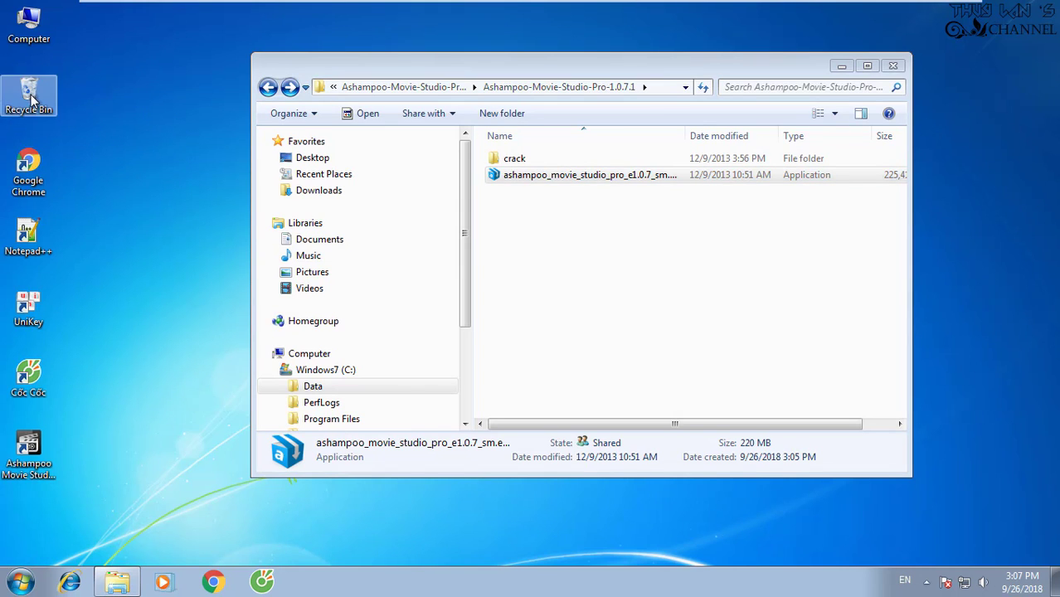
{"action": "right_click", "coordinate": [27, 448]}
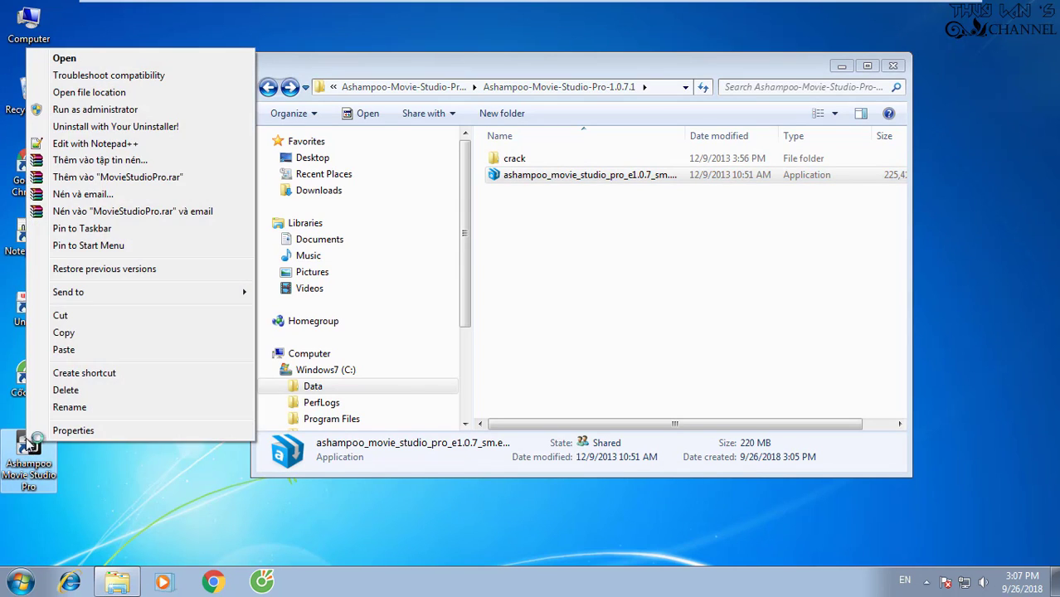
{"action": "left_click", "coordinate": [93, 95]}
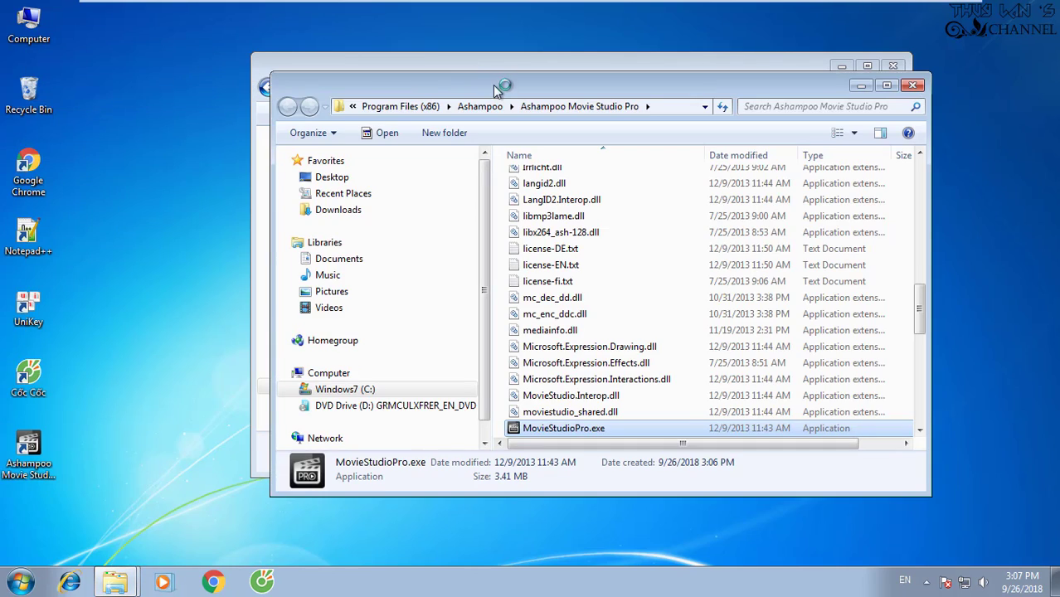
- Arrange both Explorer windows, copy the patch exe from the crack folder, and maximize the install folder
{"action": "left_click_drag", "start_coordinate": [492, 85], "coordinate": [265, 100]}
{"action": "left_click_drag", "start_coordinate": [614, 62], "coordinate": [767, 73]}
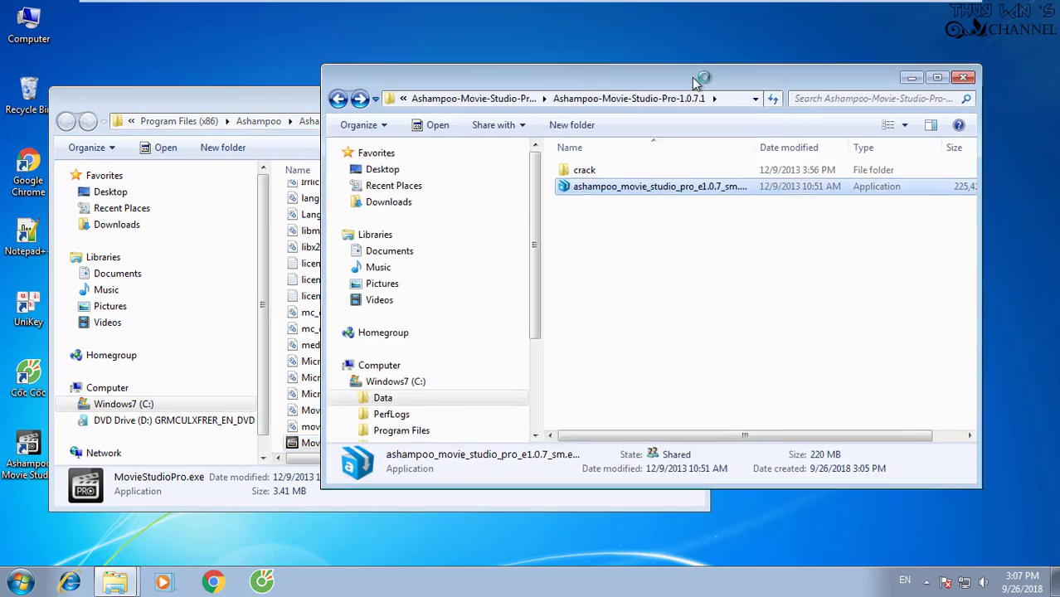
{"action": "double_click", "coordinate": [669, 170]}
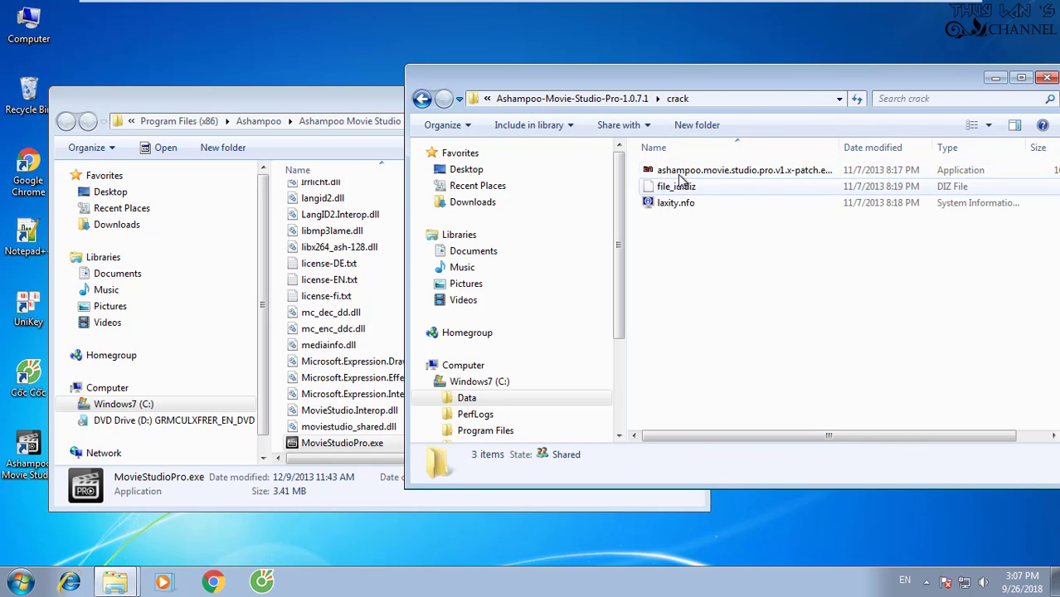
{"action": "right_click", "coordinate": [675, 171]}
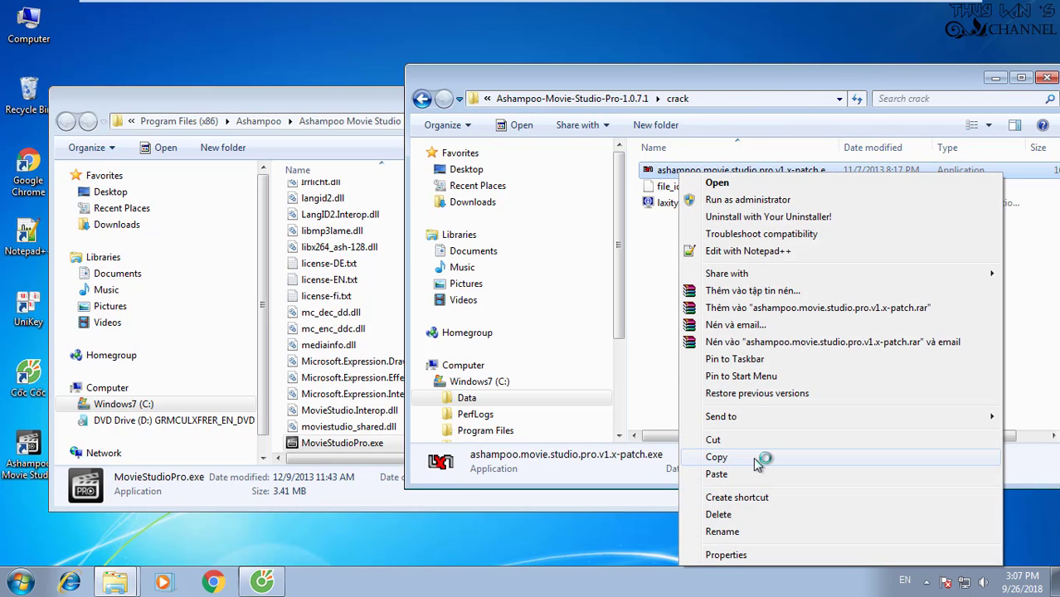
{"action": "left_click", "coordinate": [757, 463]}
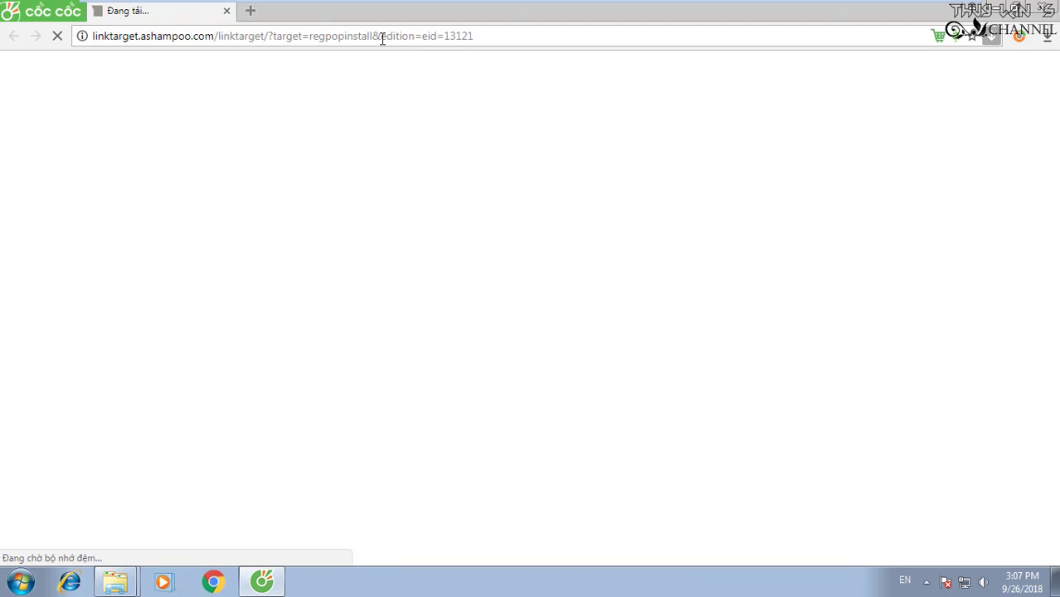
{"action": "left_click", "coordinate": [1044, 10]}
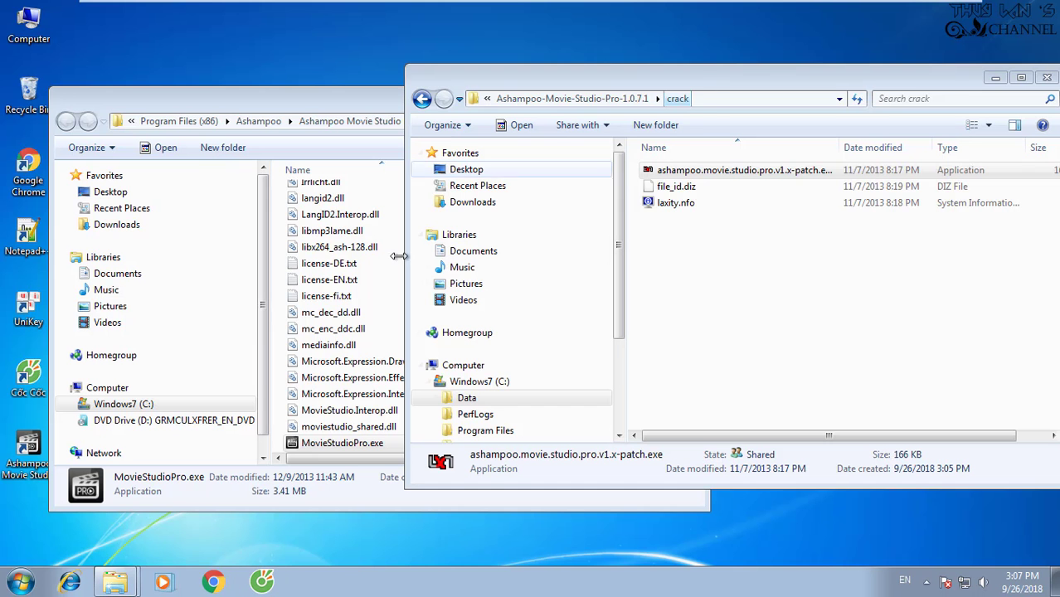
{"action": "left_click", "coordinate": [364, 103]}
{"action": "left_click", "coordinate": [664, 100]}
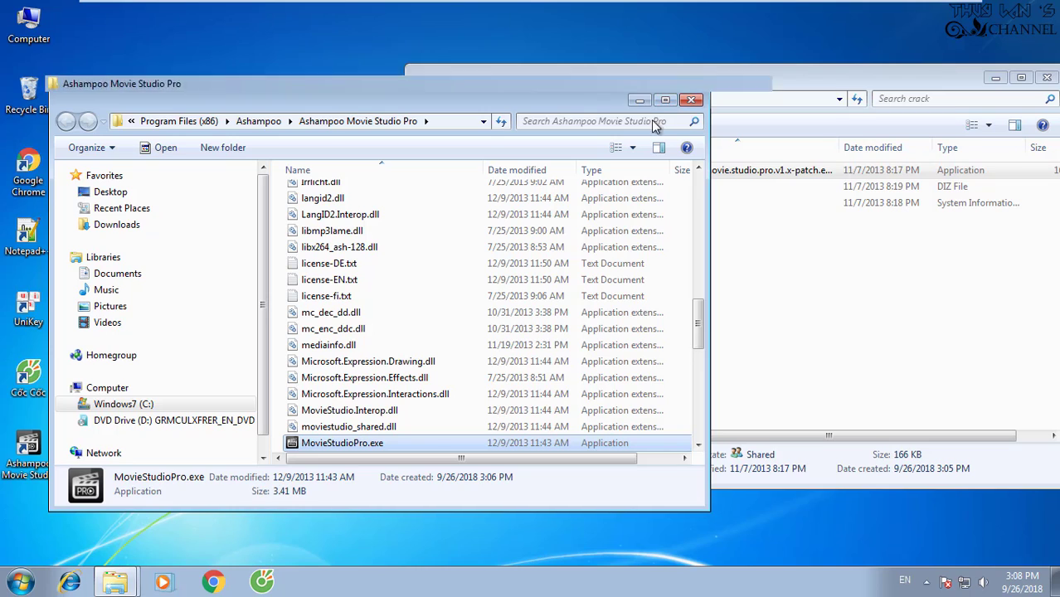
- Paste the patch exe into the install folder, run it as administrator, apply PATCH, and close it
{"action": "right_click", "coordinate": [700, 234]}
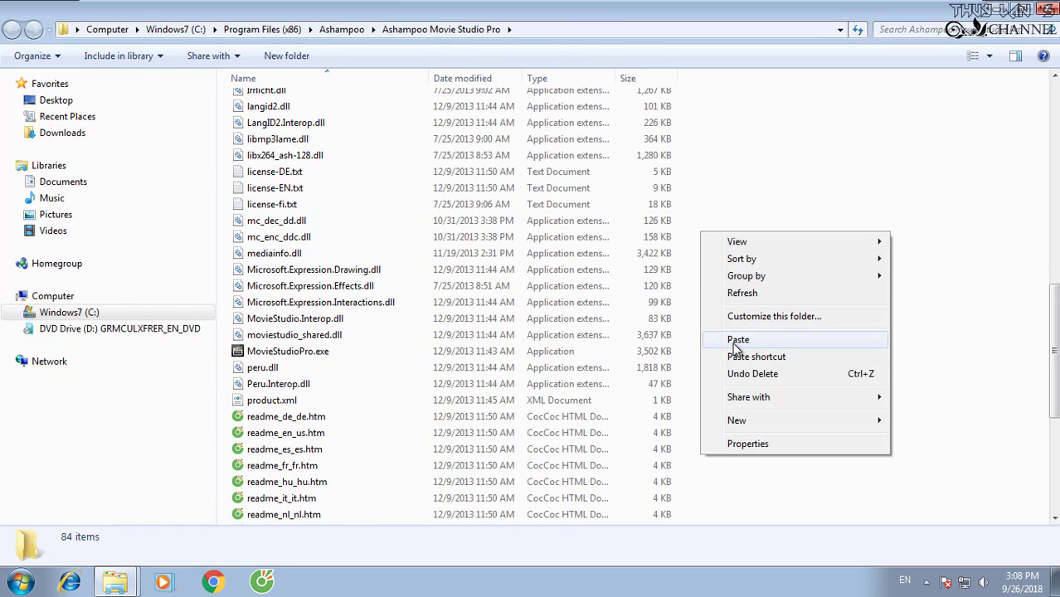
{"action": "left_click", "coordinate": [733, 340]}
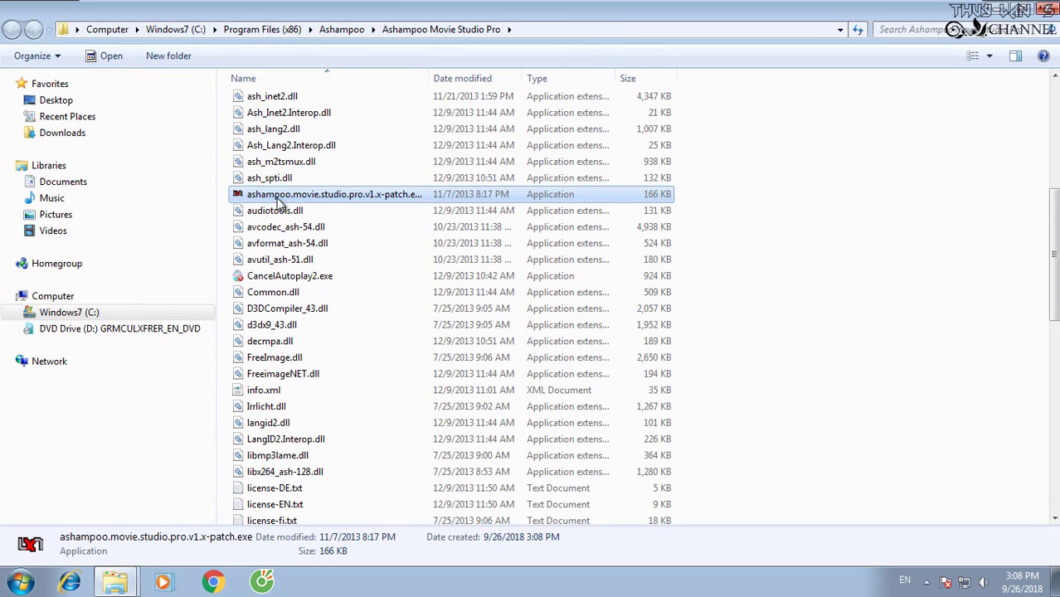
{"action": "right_click", "coordinate": [313, 202]}
{"action": "left_click", "coordinate": [360, 225]}
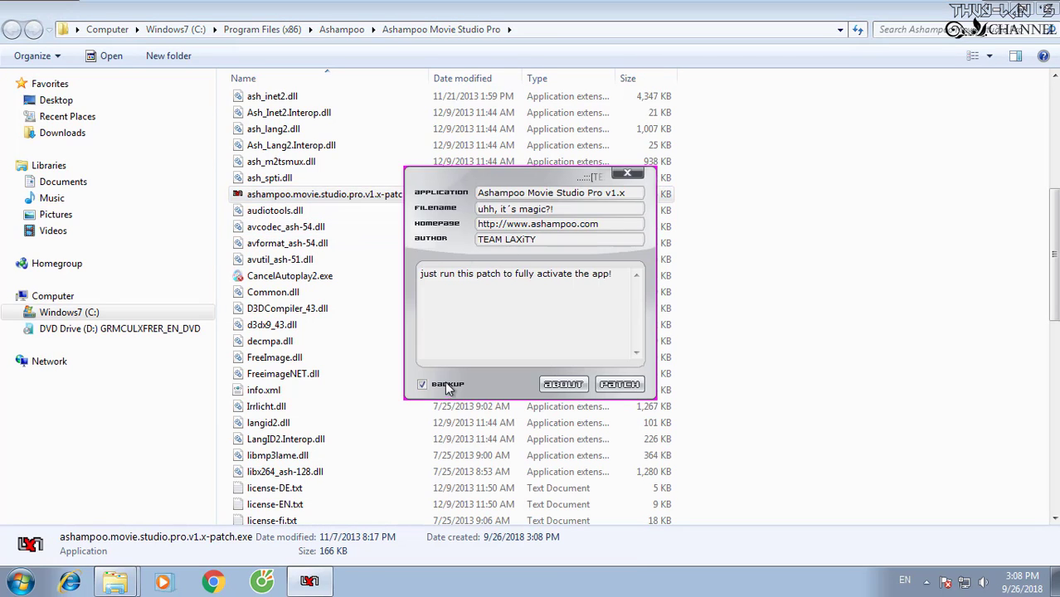
{"action": "left_click", "coordinate": [633, 390]}
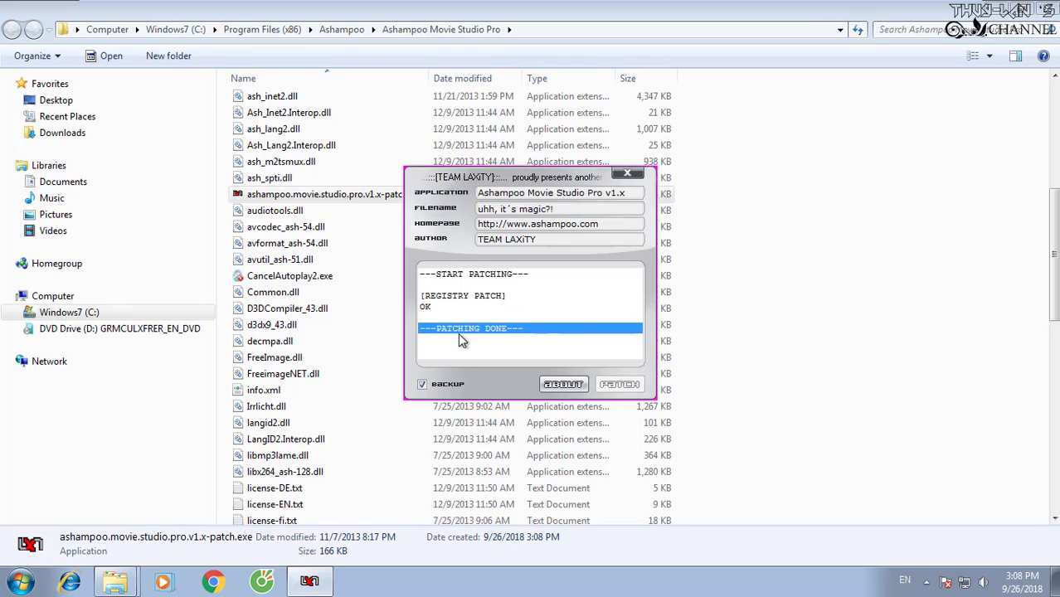
{"action": "left_click", "coordinate": [626, 172]}
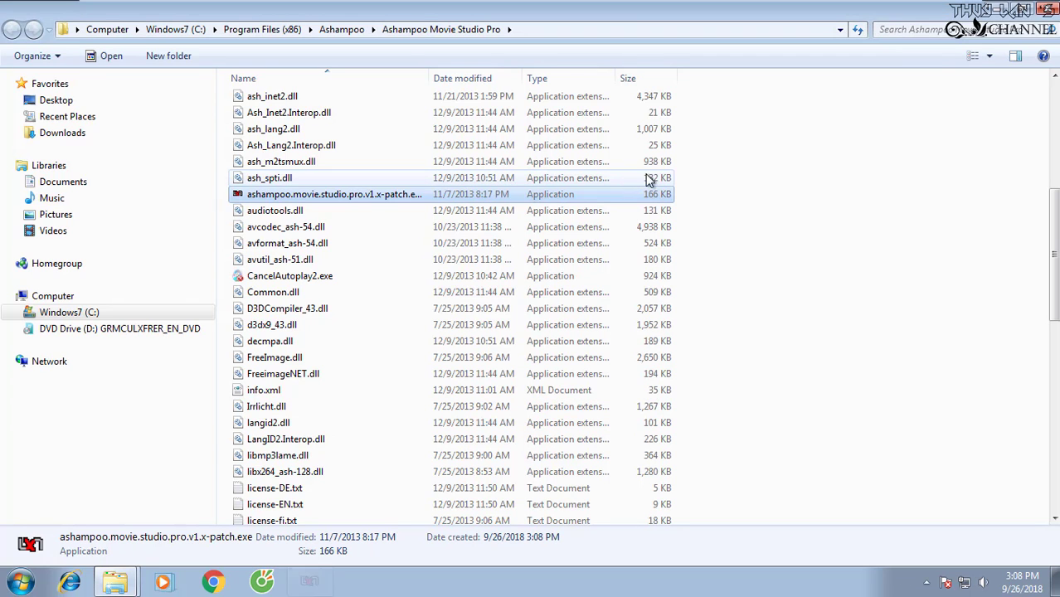
- Close both Explorer windows and refresh the desktop
{"action": "left_click", "coordinate": [1046, 8]}
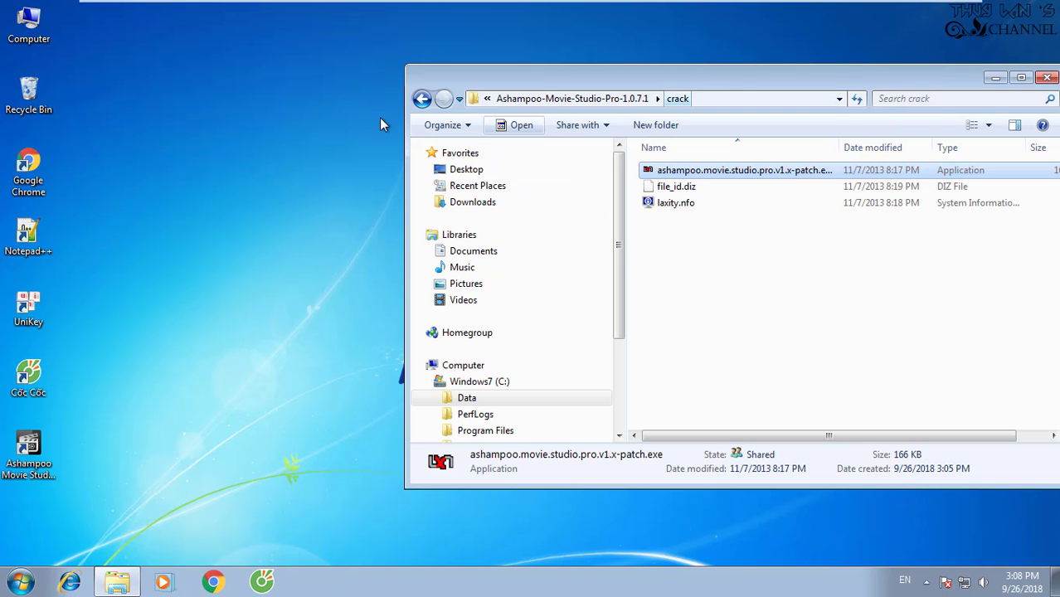
{"action": "left_click_drag", "start_coordinate": [748, 87], "coordinate": [511, 87]}
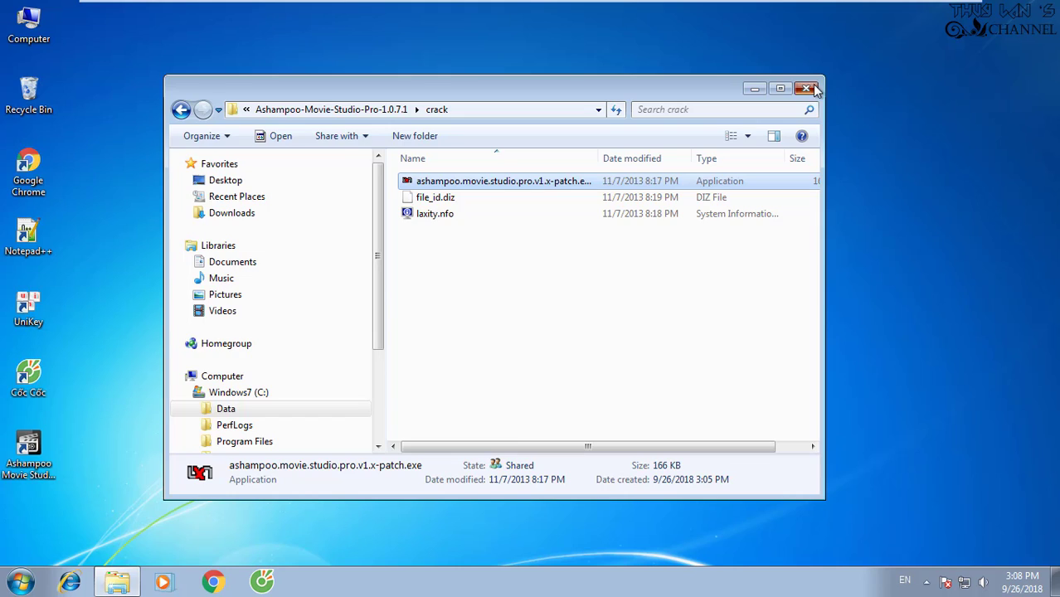
{"action": "left_click", "coordinate": [806, 88]}
{"action": "right_click", "coordinate": [525, 96]}
{"action": "left_click", "coordinate": [559, 140]}
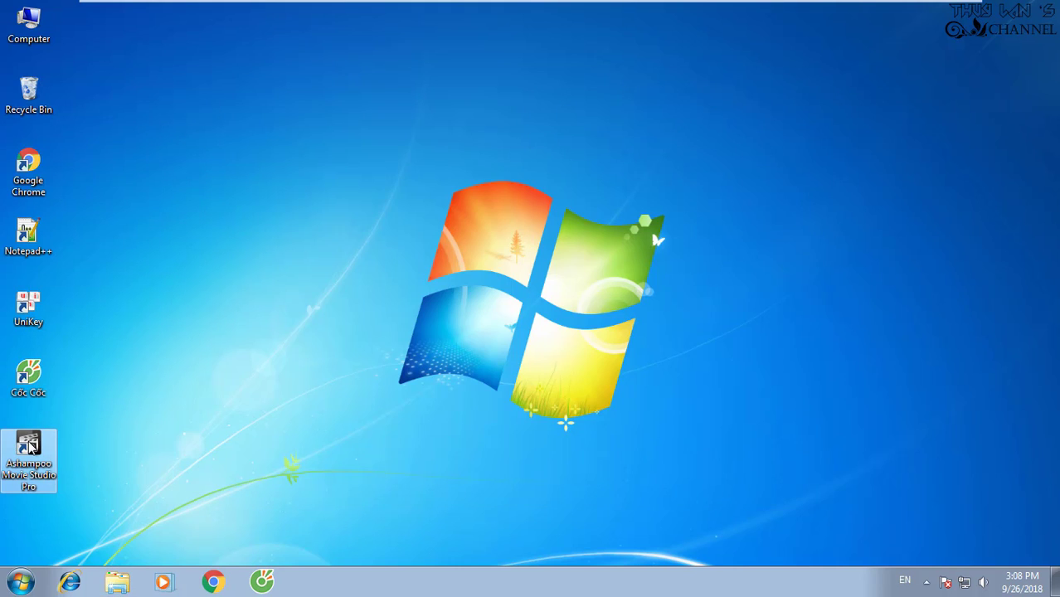
- Launch Ashampoo Movie Studio Pro, continue past the activation message, and decline the Opera offer
{"action": "double_click", "coordinate": [36, 446]}
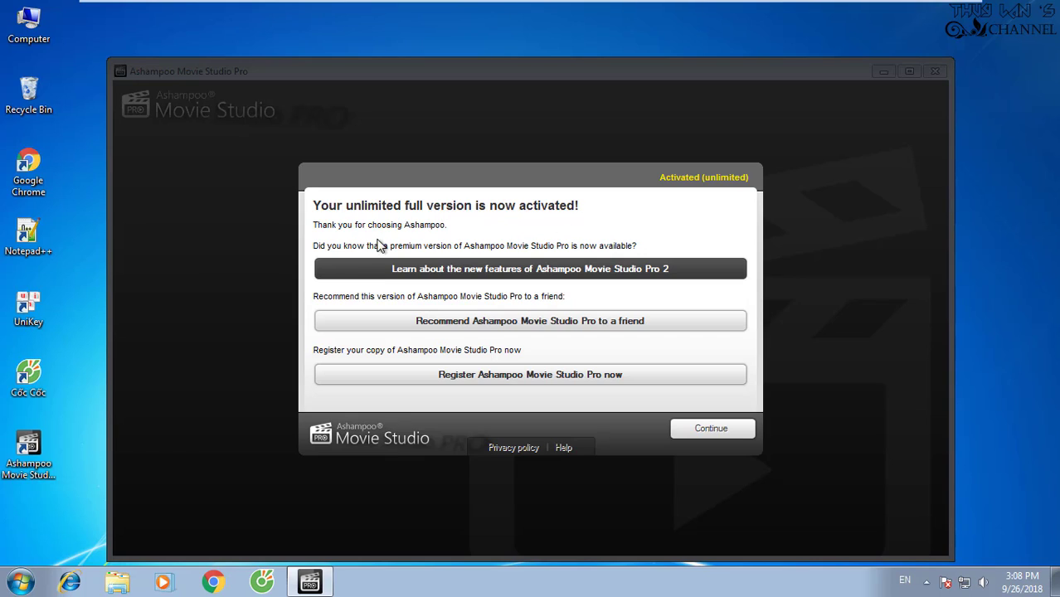
{"action": "left_click", "coordinate": [710, 430]}
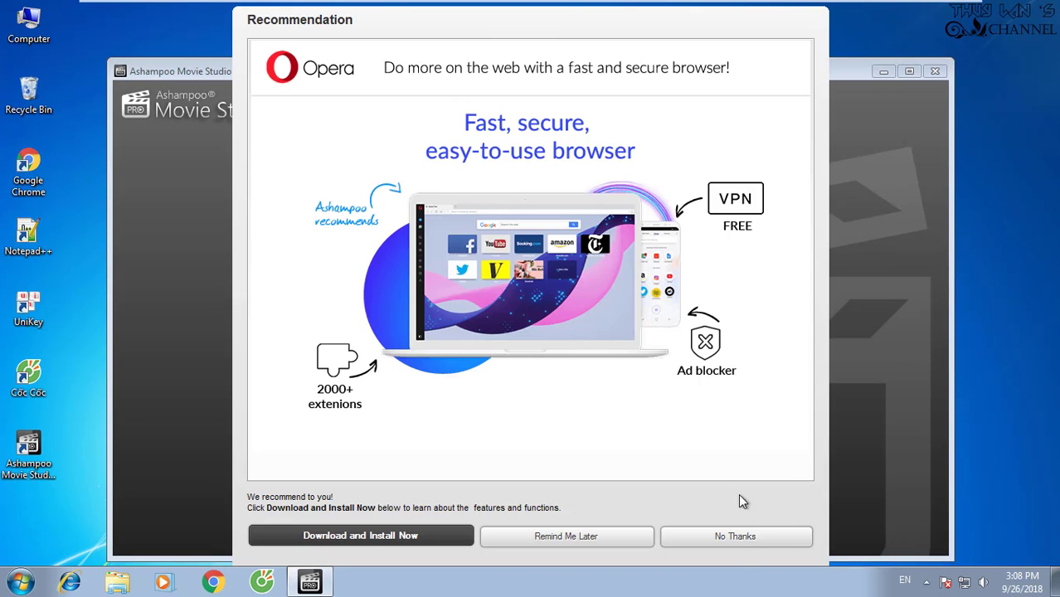
{"action": "left_click", "coordinate": [730, 537]}
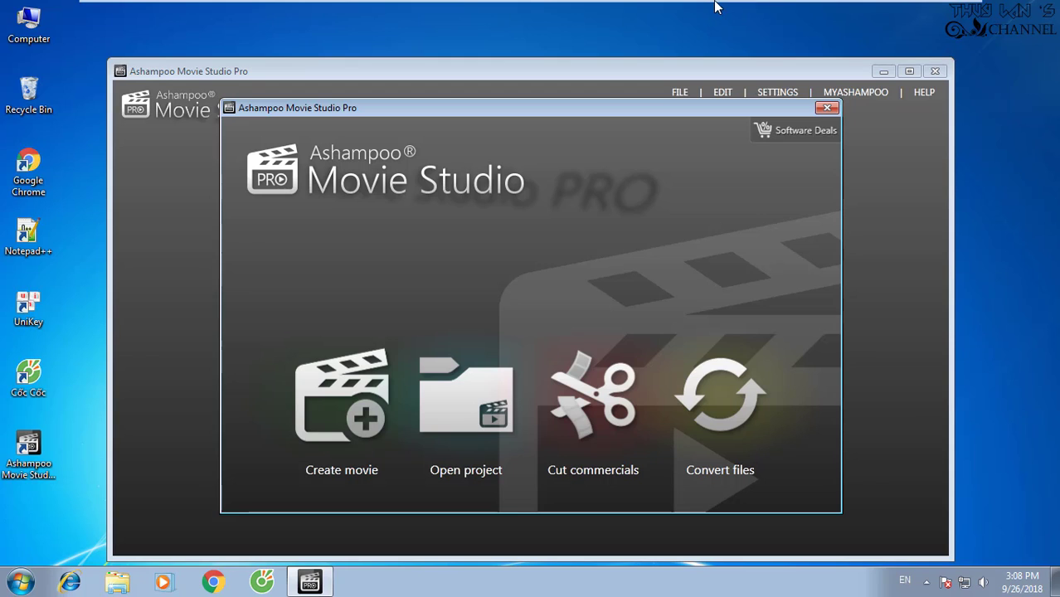
- Exit VMware full-screen mode and stop the screen recording
{"action": "mouse_move", "coordinate": [646, 5]}
{"action": "left_click", "coordinate": [503, 34]}
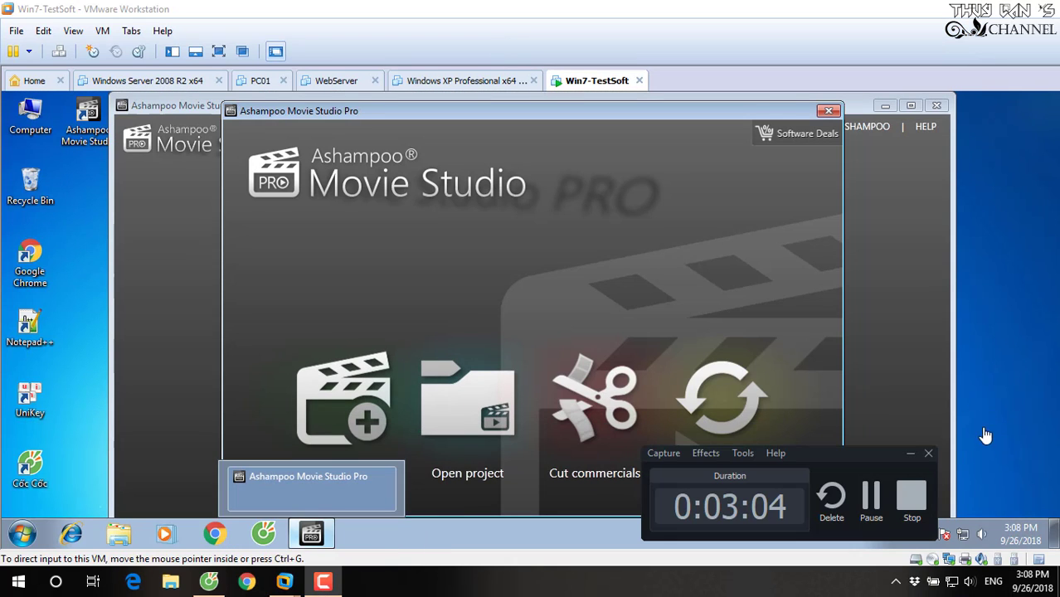
{"action": "left_click", "coordinate": [911, 497]}
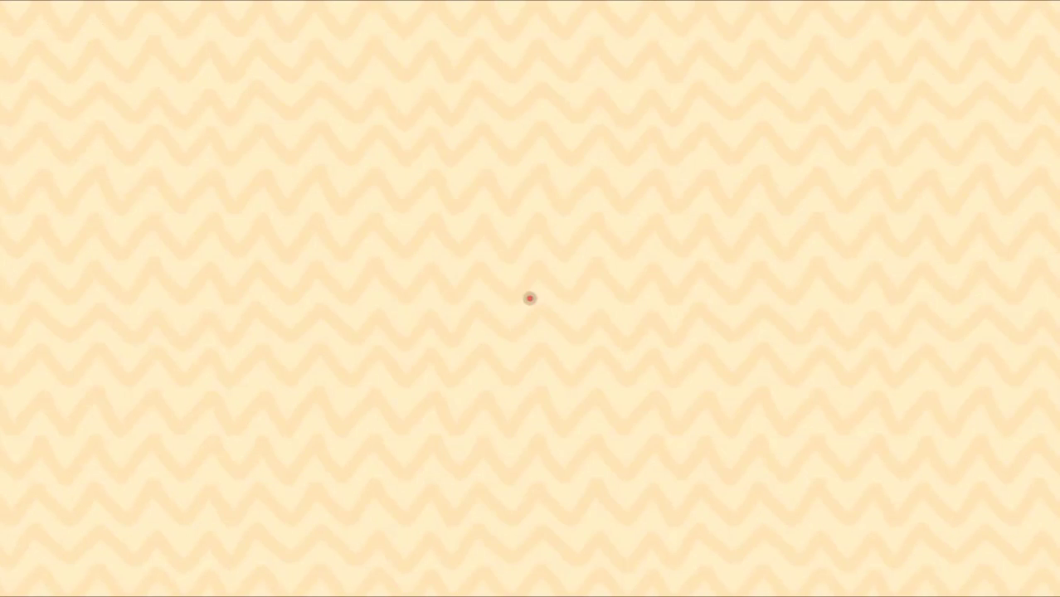